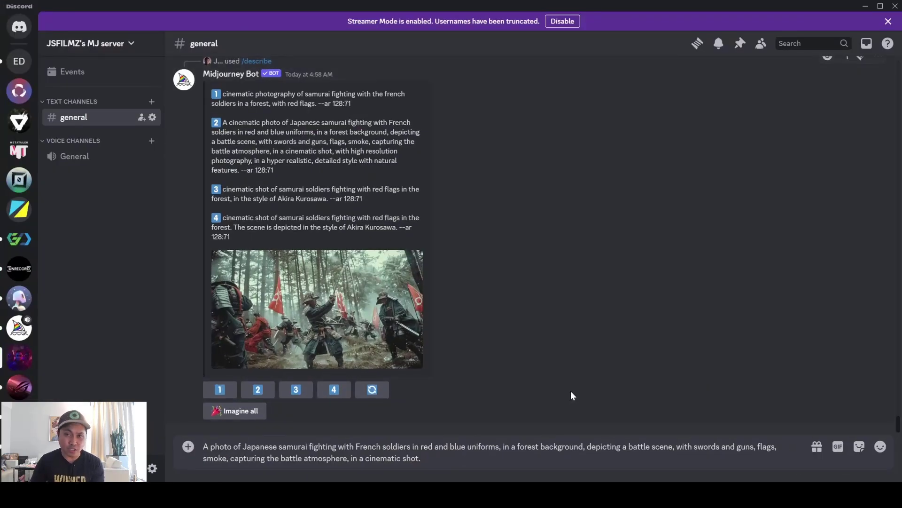
scroll(571, 391, up, 4)
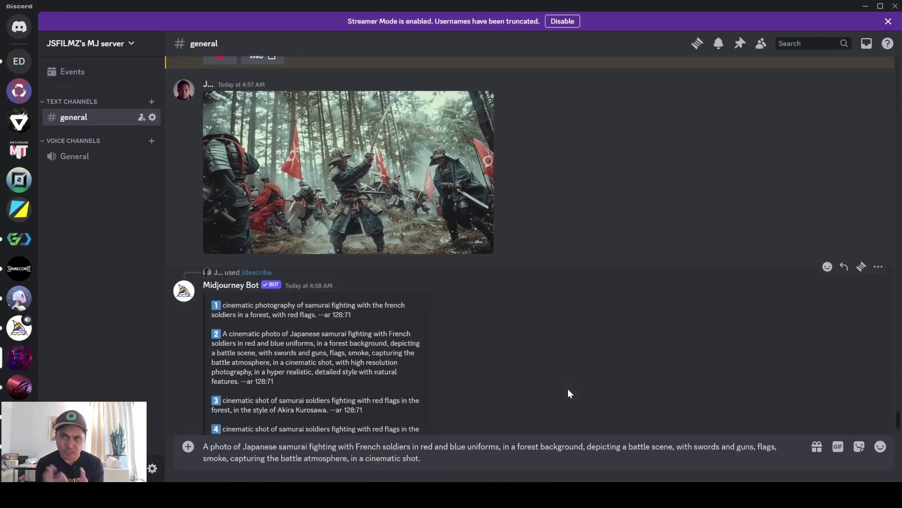
- View the enlarged samurai battle image, then select the full text of Midjourney prompt 2
click(332, 185)
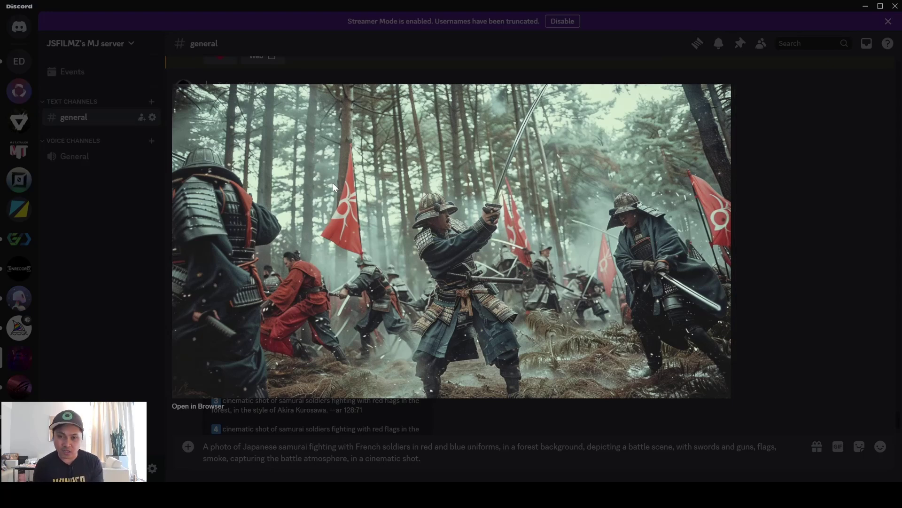
click(781, 296)
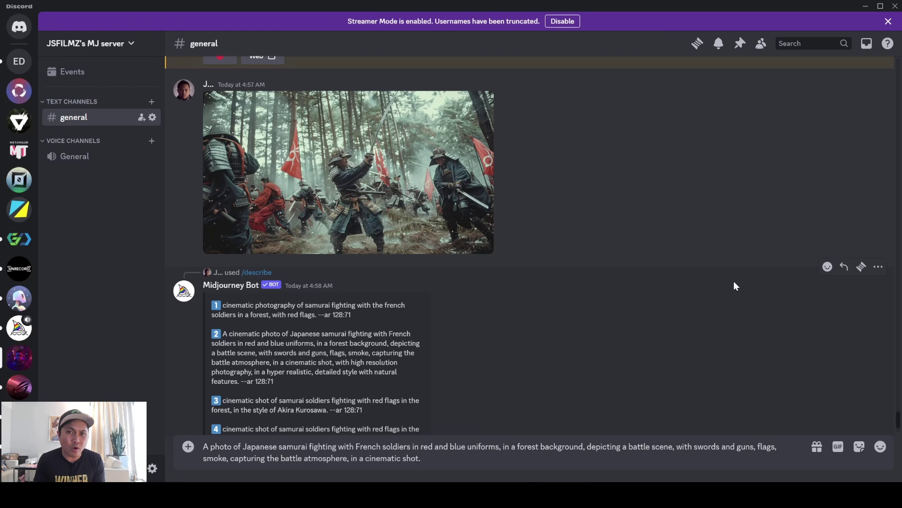
mouse_move(401, 226)
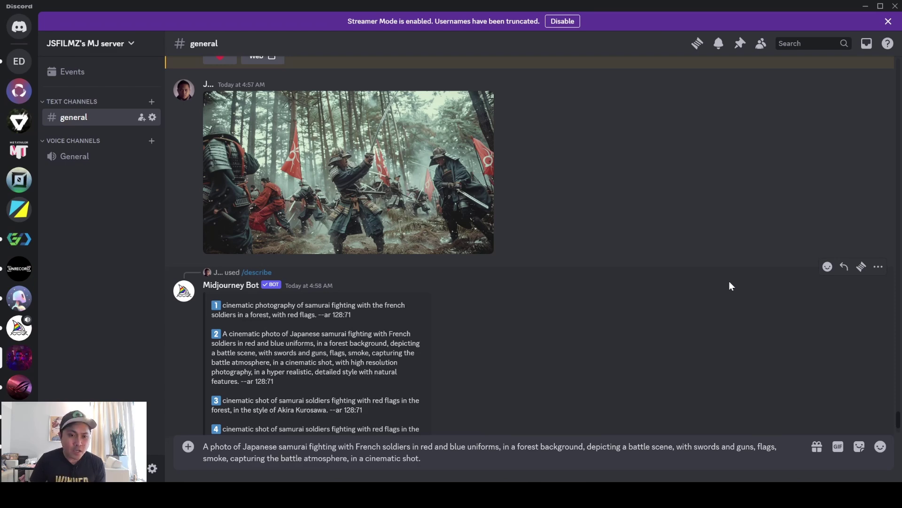
scroll(508, 288, down, 3)
scroll(508, 287, down, 2)
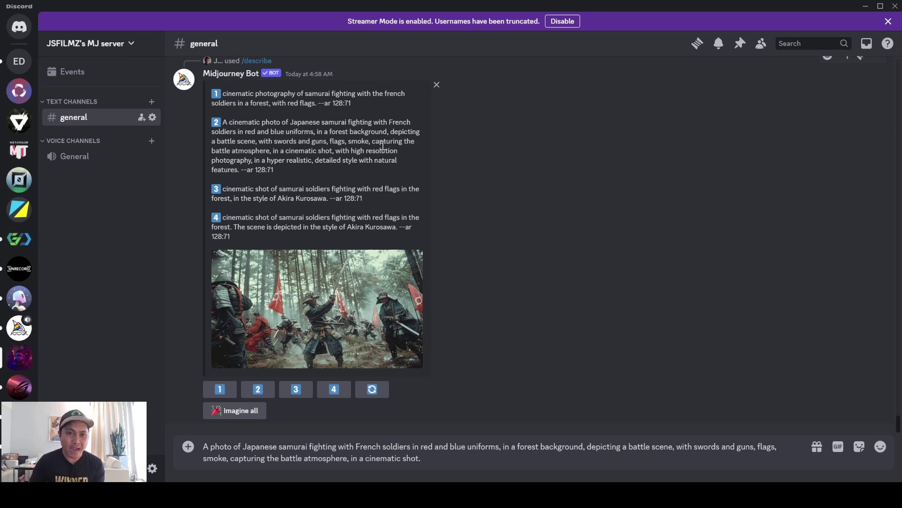
drag(223, 123, 275, 171)
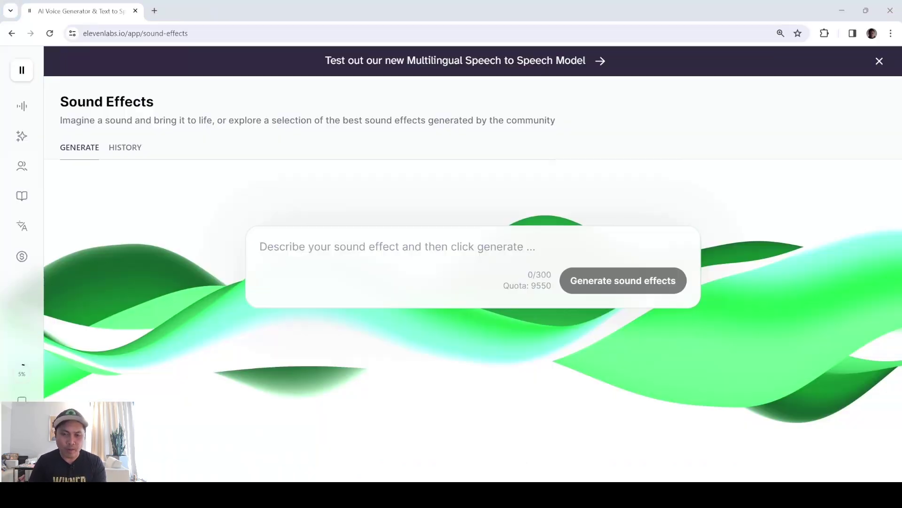
- Paste the samurai battle description into the ElevenLabs prompt and delete 'in a cinematic shot.'
key(alt+Tab)
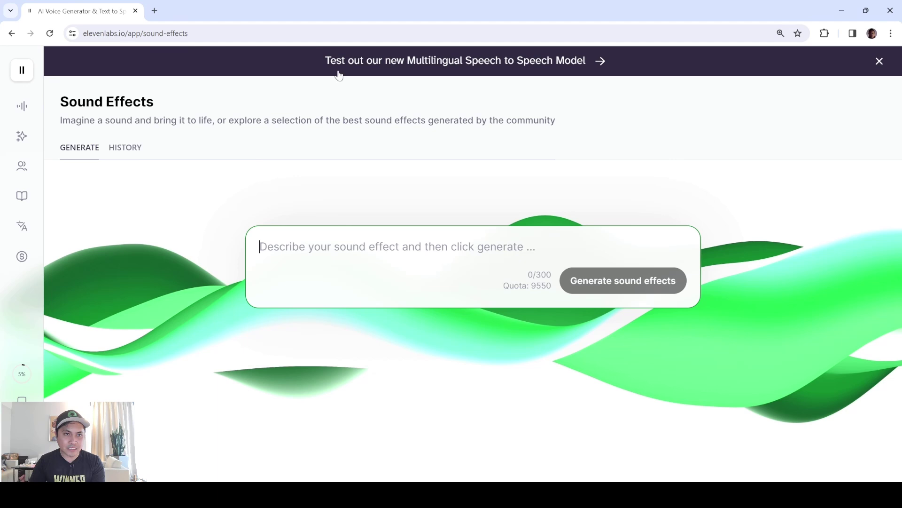
text(A photo of Japanese samurai fighting with French soldiers in red and blue uniforms, in a forest background, depicting a battle scene, with swords, flags, smoke, capturing the battle atmosphere, in a cinematic shot.)
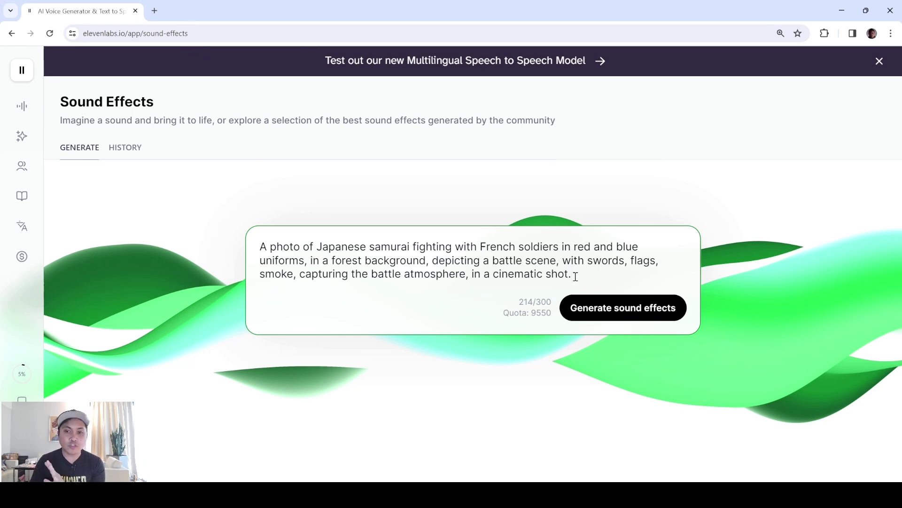
drag(576, 277, 470, 277)
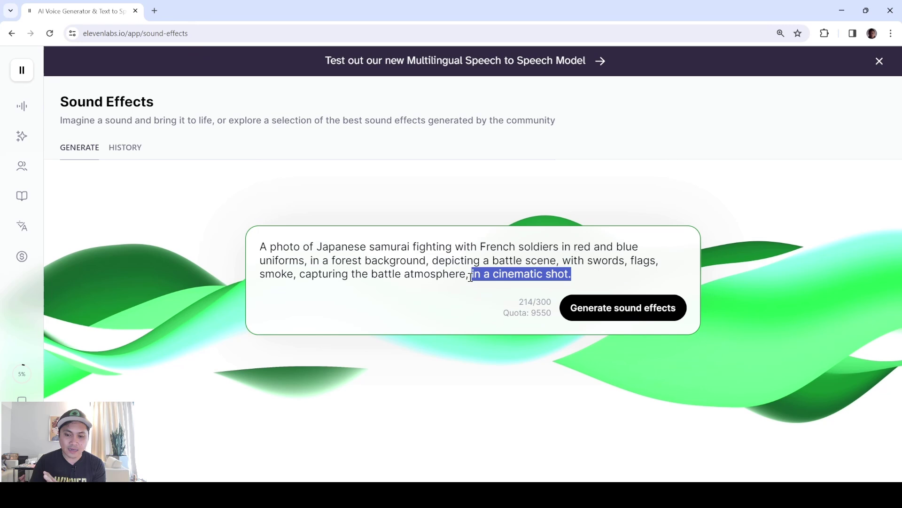
key(BackSpace)
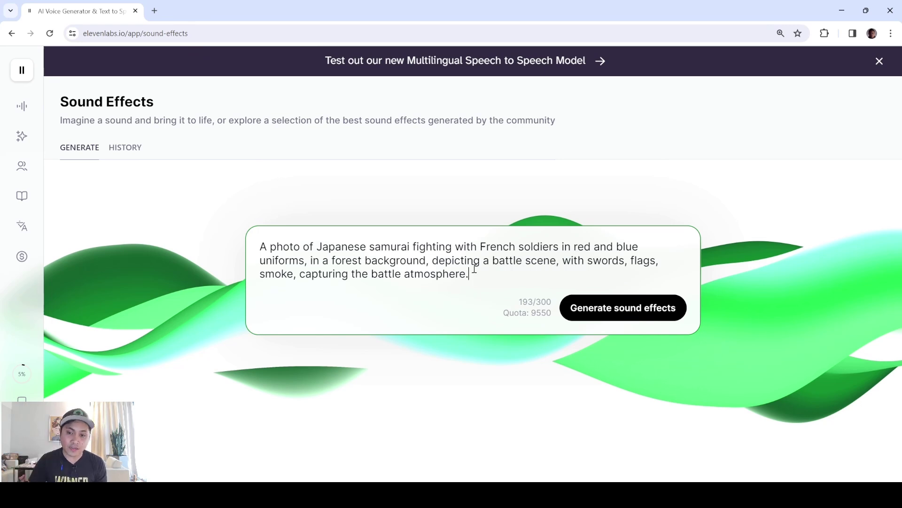
- Generate sound effects from the samurai battle prompt and play Generations 1 through 5
click(625, 309)
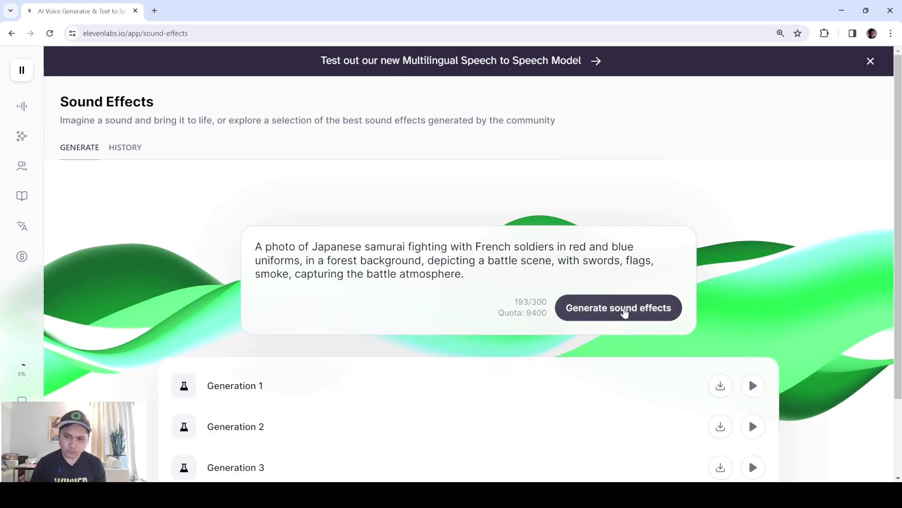
scroll(624, 312, down, 2)
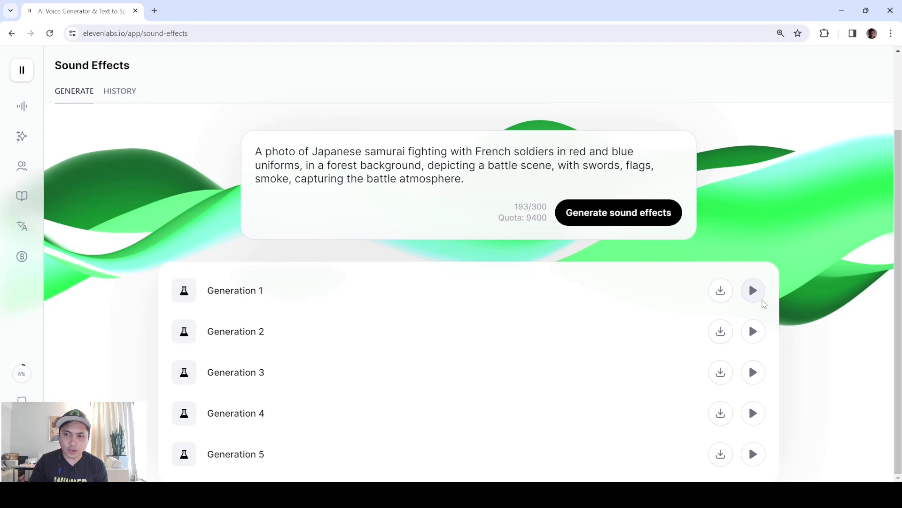
click(754, 293)
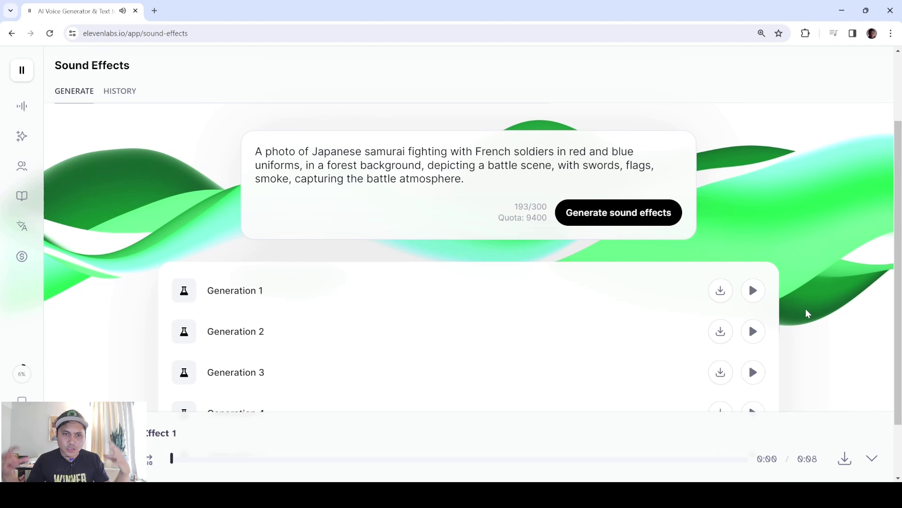
click(759, 344)
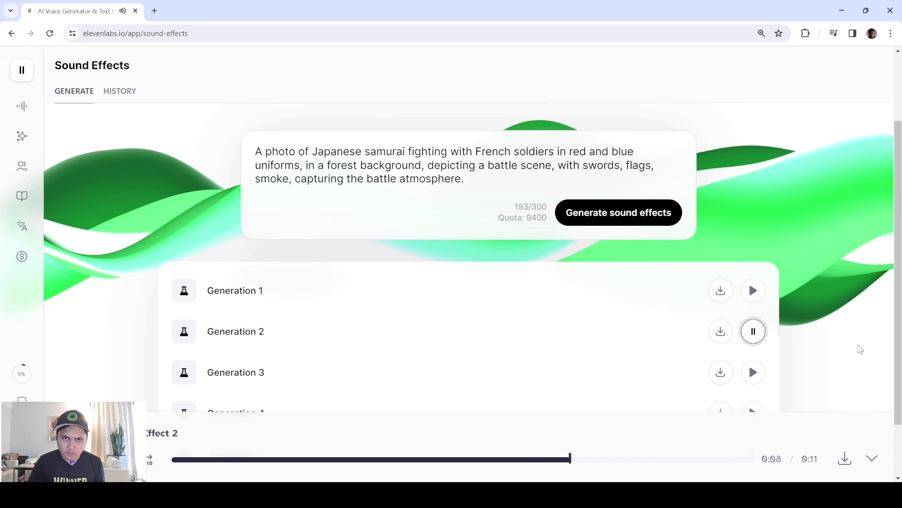
scroll(858, 349, down, 1)
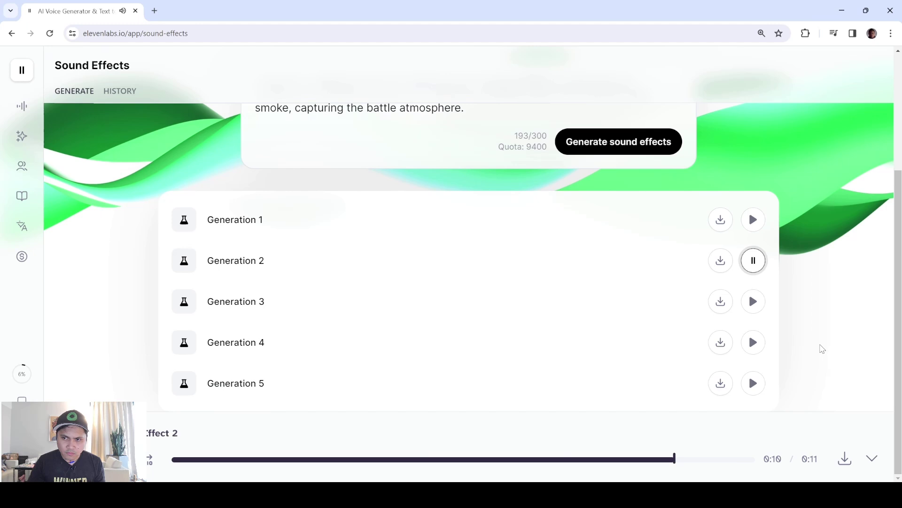
click(754, 301)
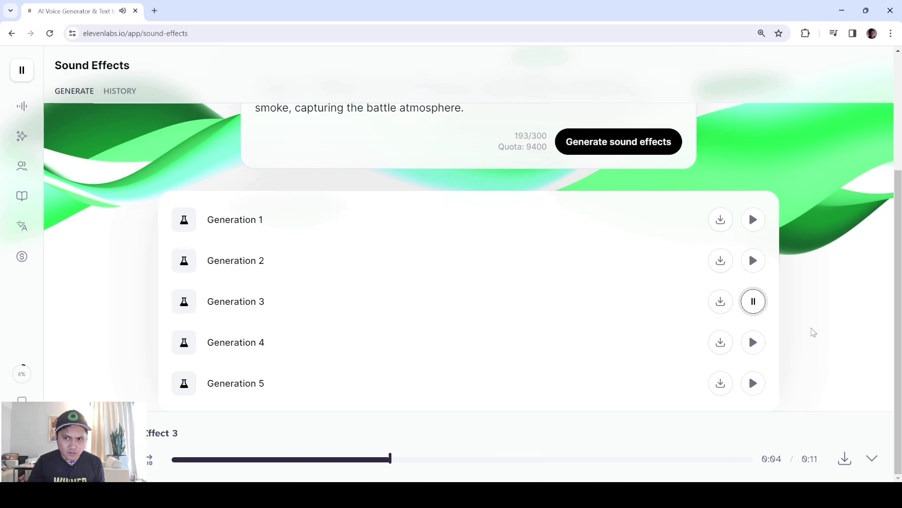
click(752, 307)
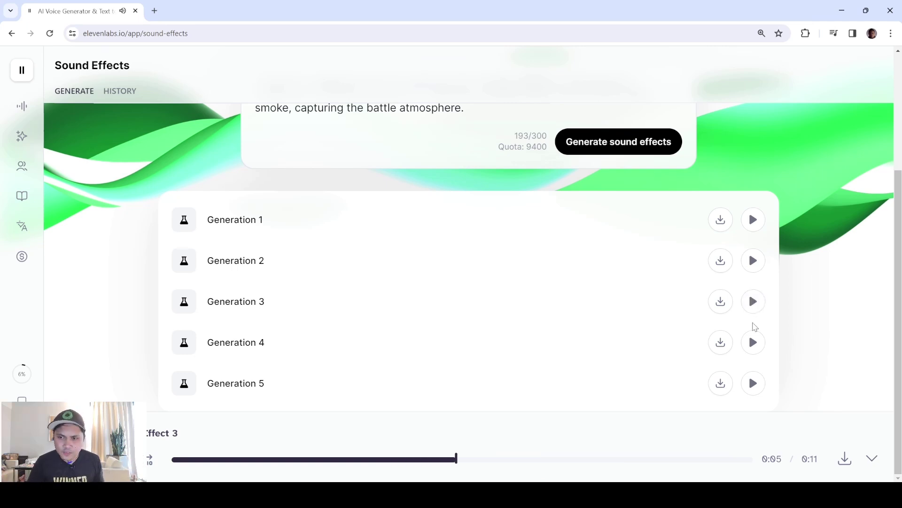
click(753, 342)
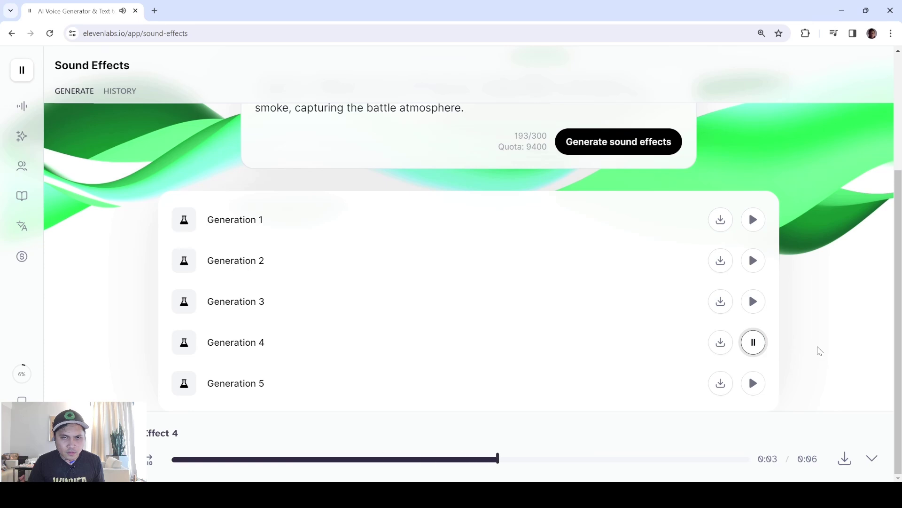
scroll(818, 351, up, 2)
scroll(818, 350, down, 2)
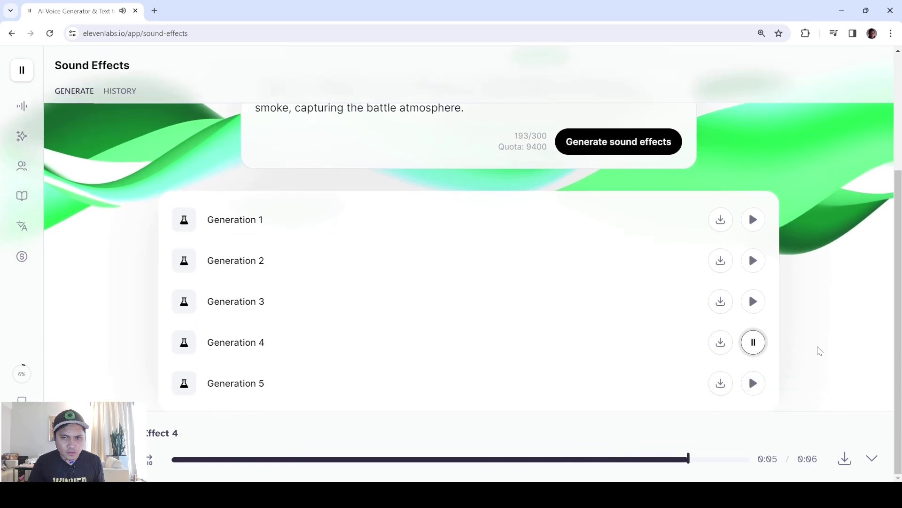
click(754, 383)
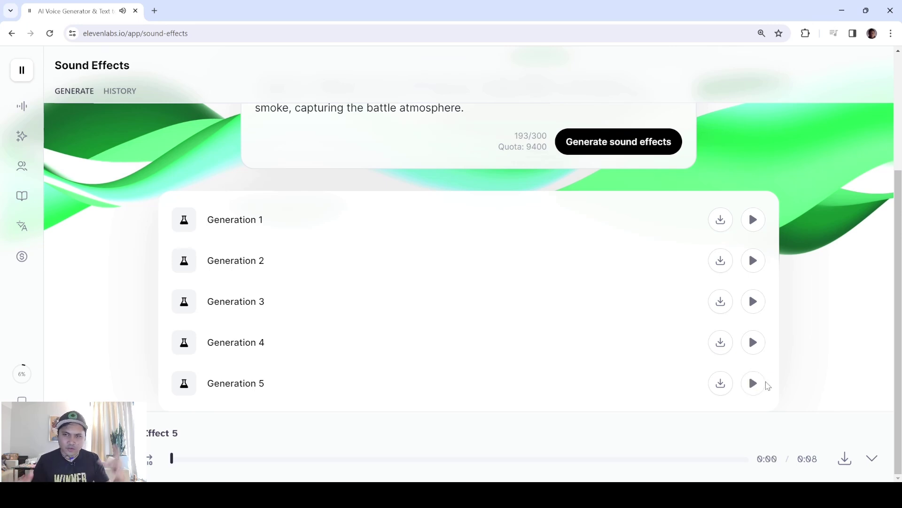
scroll(453, 205, up, 1)
scroll(454, 205, up, 2)
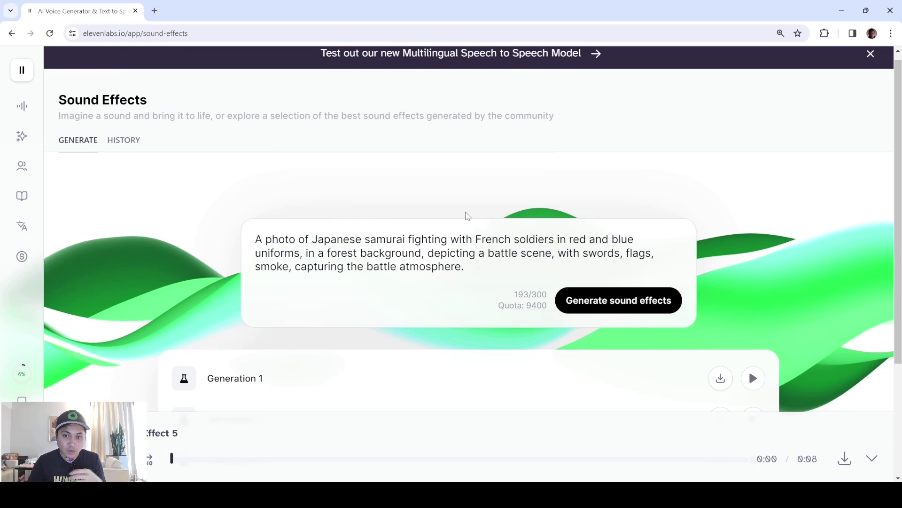
scroll(547, 266, down, 2)
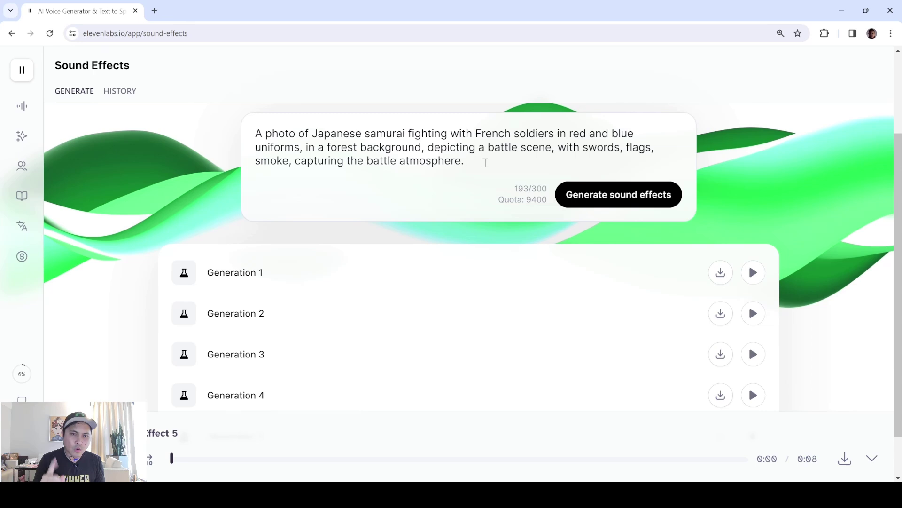
- Replace the whole prompt with 'Samurai sword clashing.'
drag(484, 162, 315, 134)
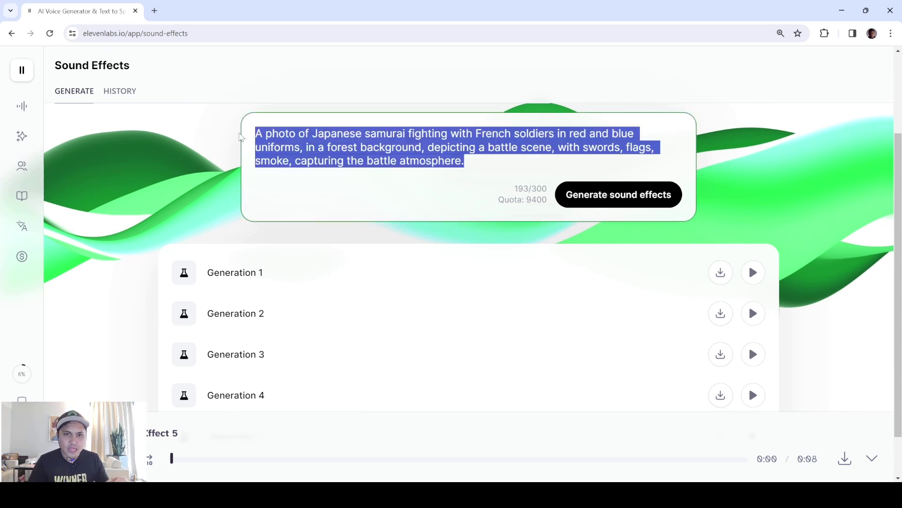
mouse_move(240, 138)
mouse_down()
mouse_move(402, 133)
mouse_move(245, 121)
mouse_up()
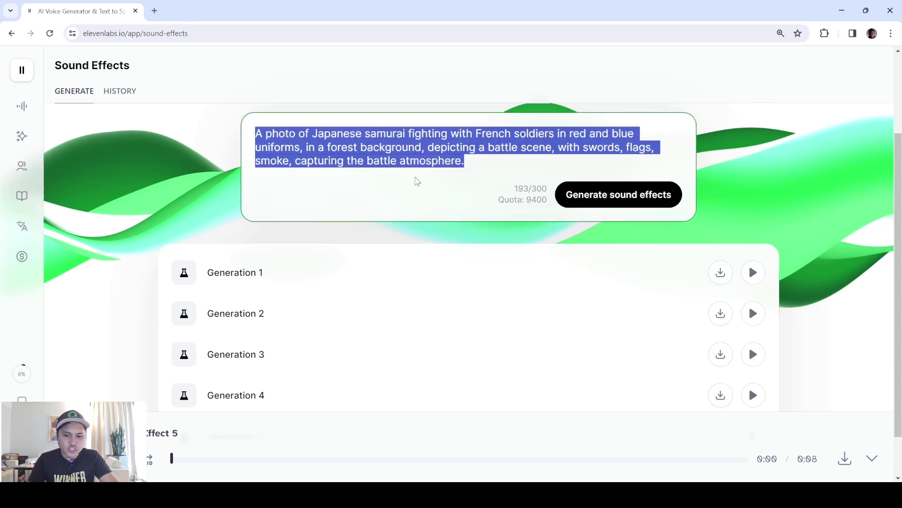
text(S)
key(BackSpace)
text(Sm)
key(BackSpace)
text(a)
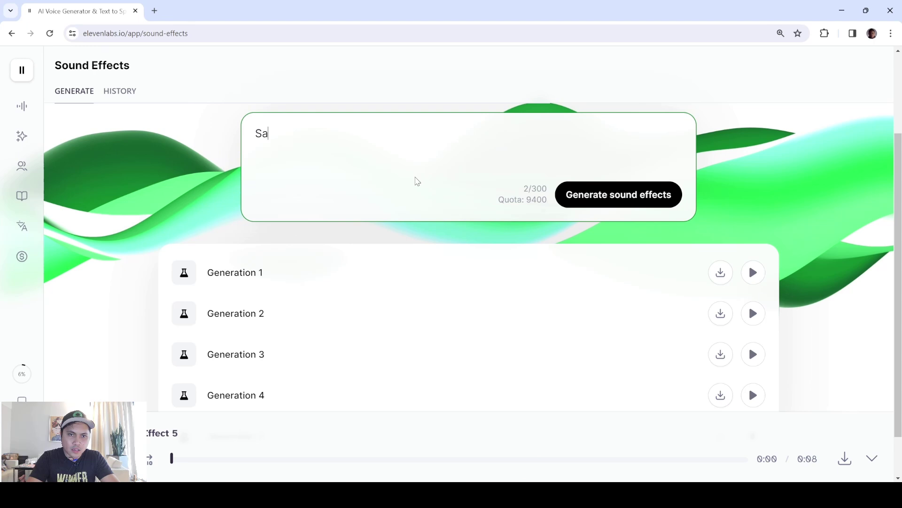
text(murai sword c)
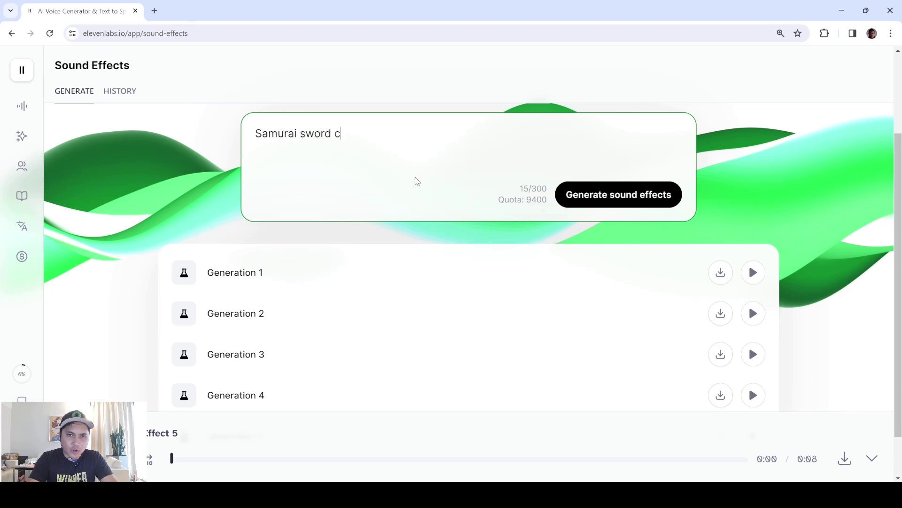
text(lashing.)
- Generate five sword clashing clips and play Generation 1 and Generation 2
click(639, 204)
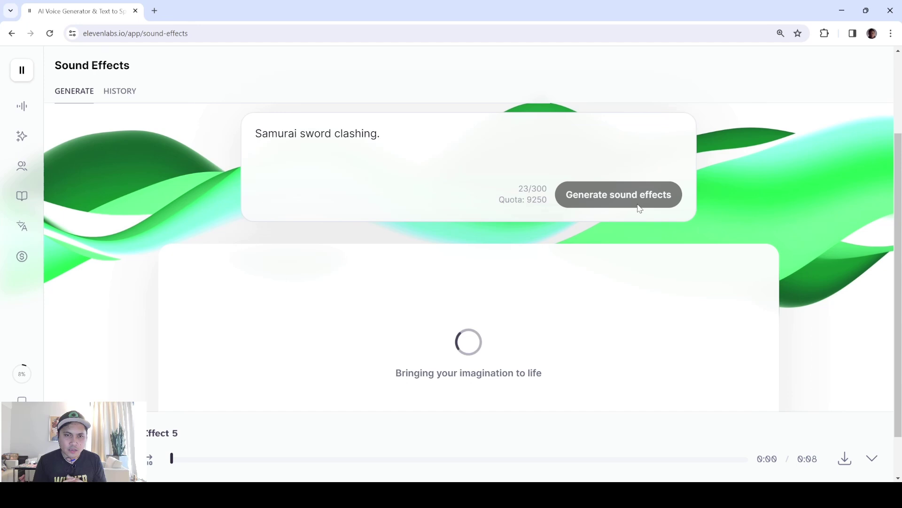
scroll(750, 161, down, 1)
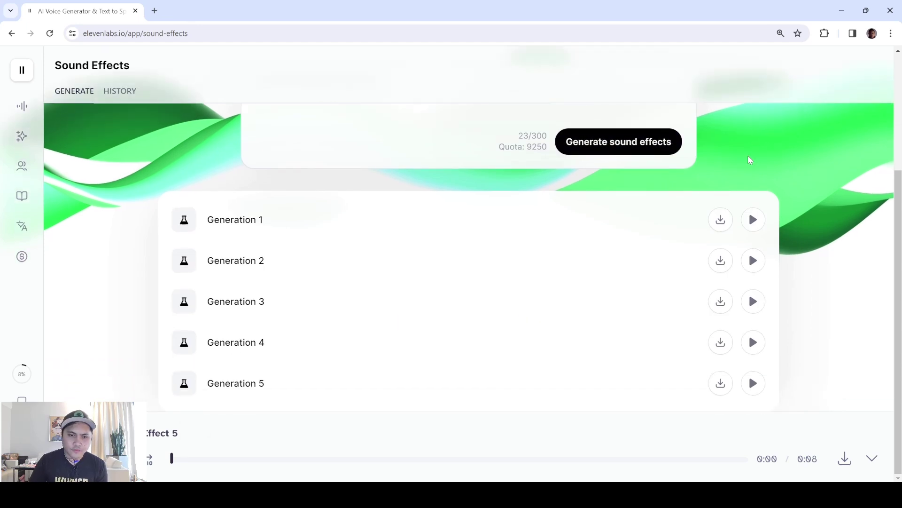
click(753, 219)
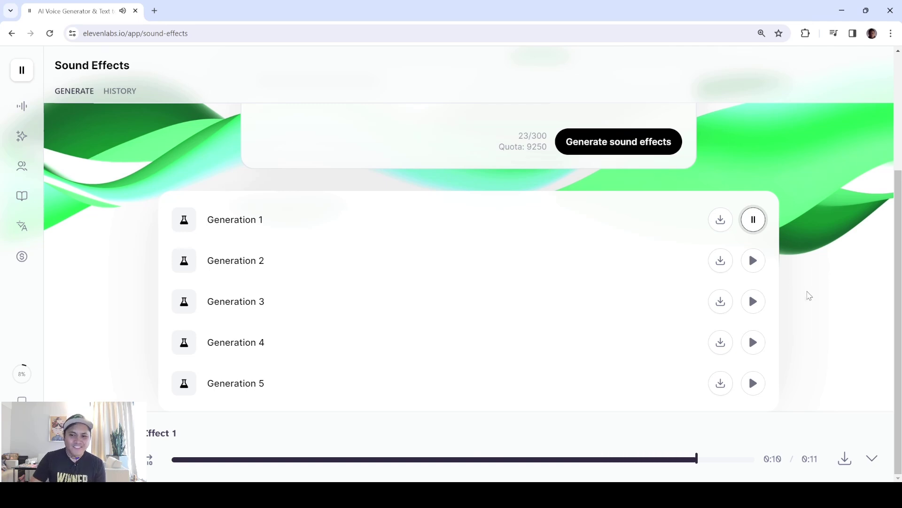
click(753, 260)
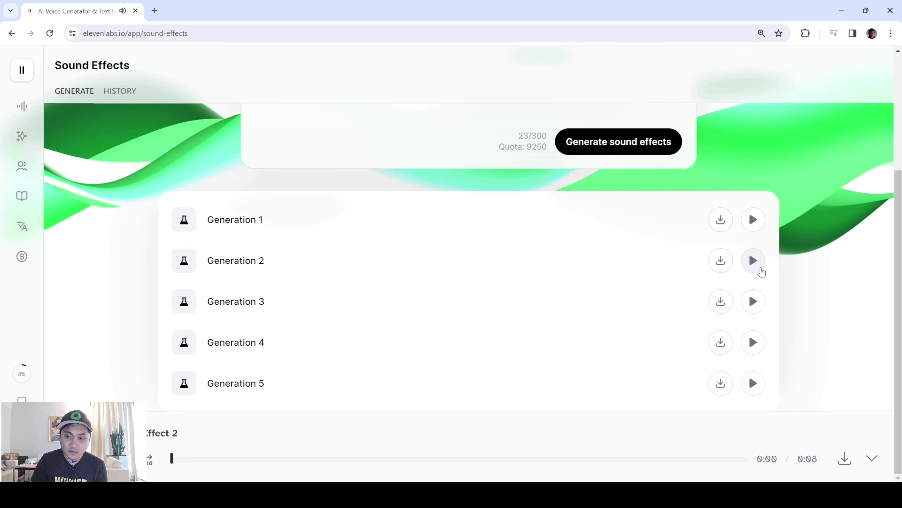
scroll(830, 281, up, 5)
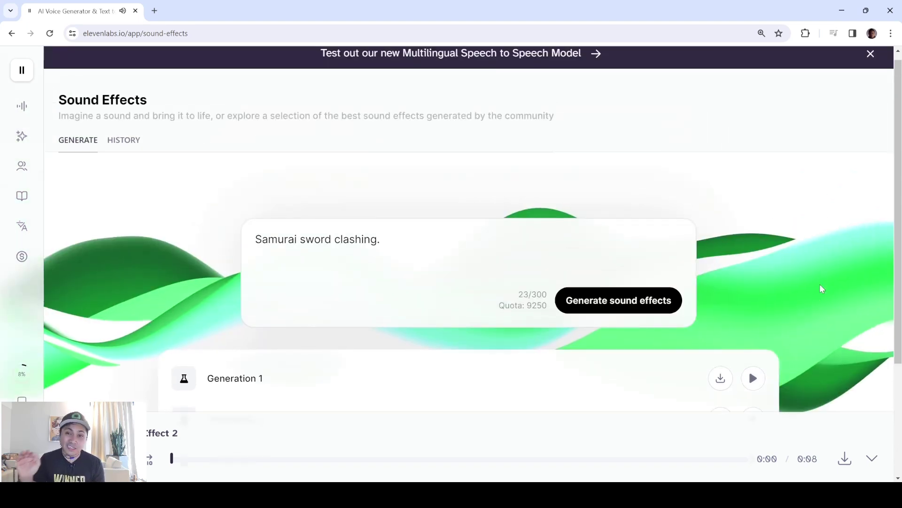